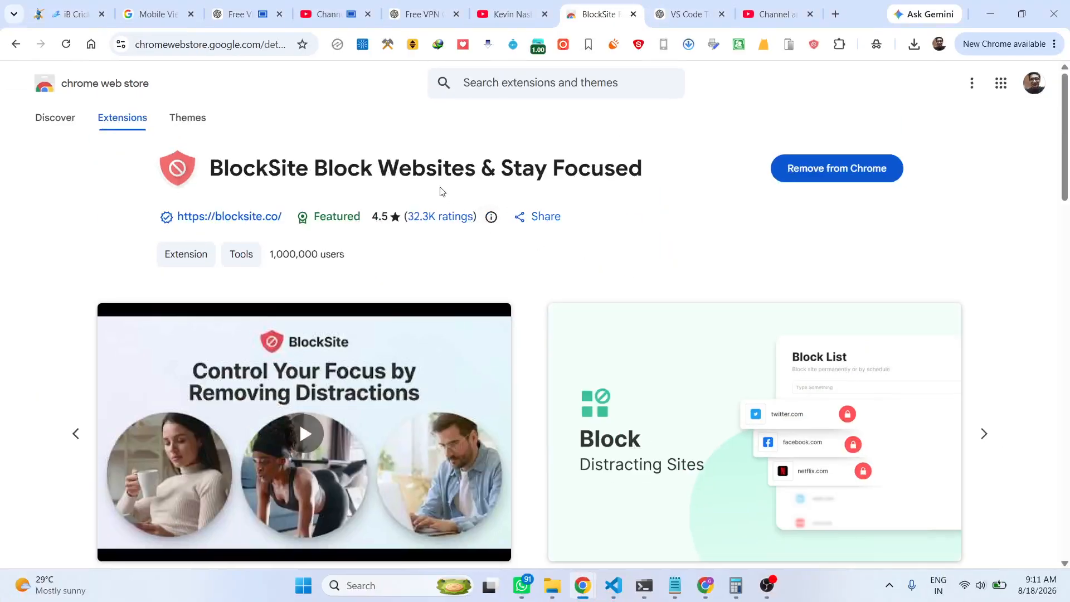
Search the Chrome Web Store for "BlockSite Block Websites & Stay Focused", copying the name from the extension's page heading
triple_click(549, 178)
key("ctrl+c")
right_click(549, 178)
left_click(472, 188)
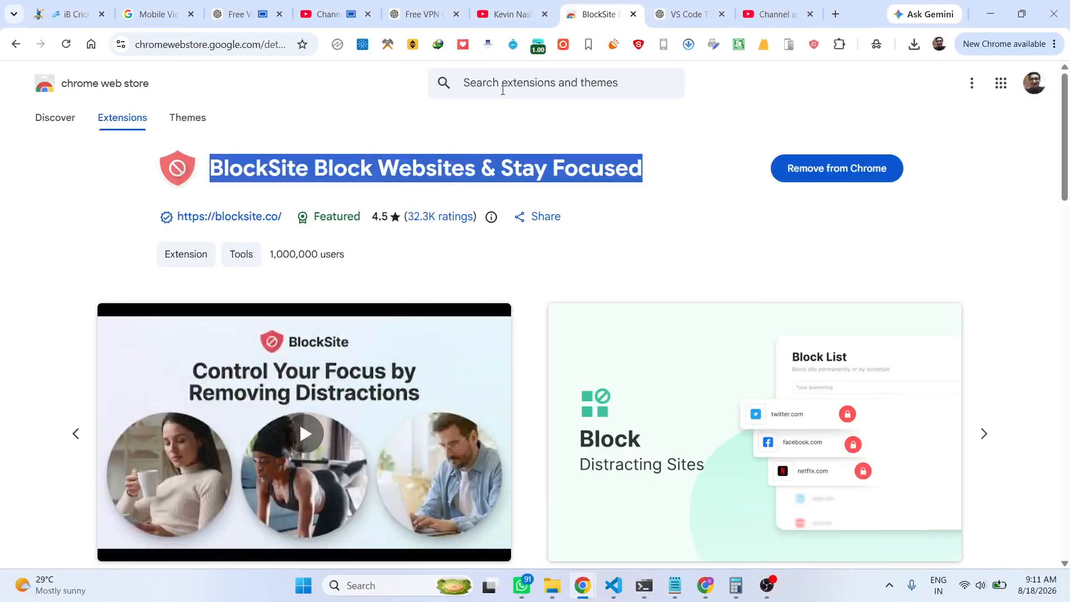
right_click(502, 86)
left_click(563, 254)
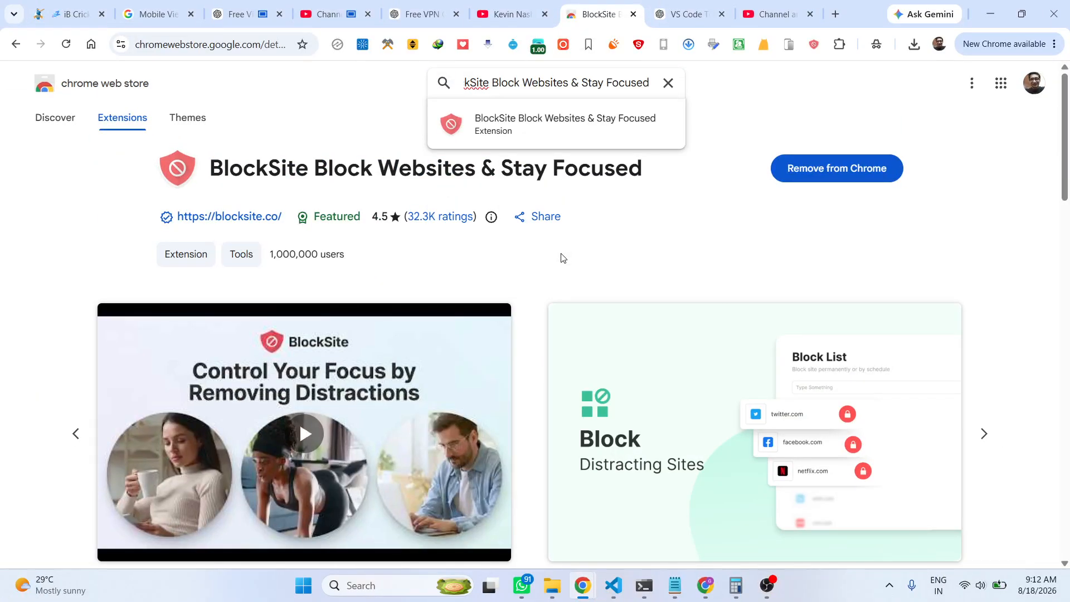
key("Return")
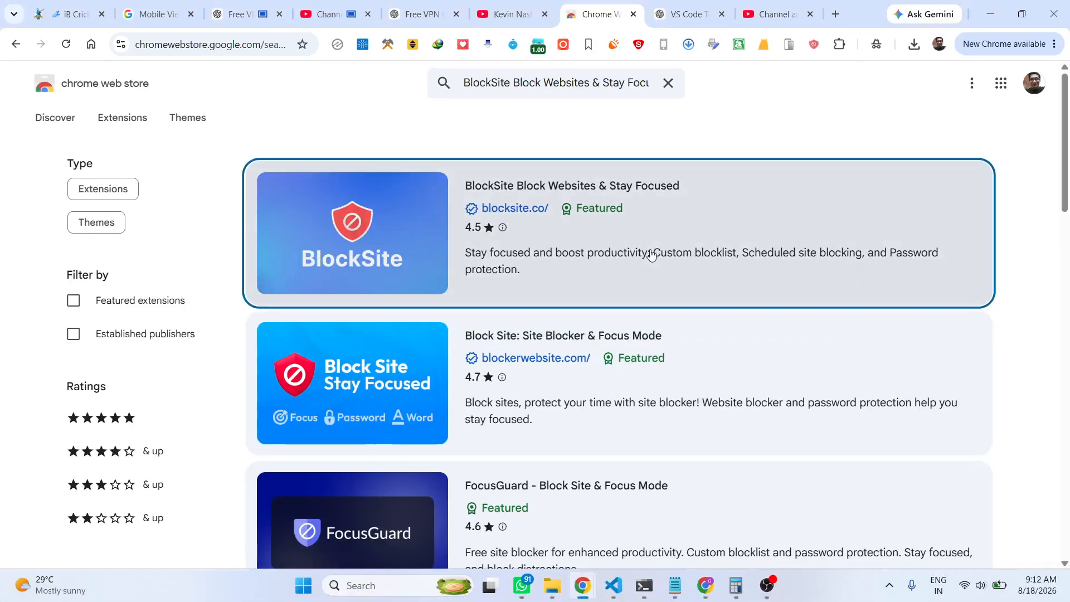
Open the BlockSite Block Websites & Stay Focused listing and accept the extension's data-use prompt
left_click(651, 254)
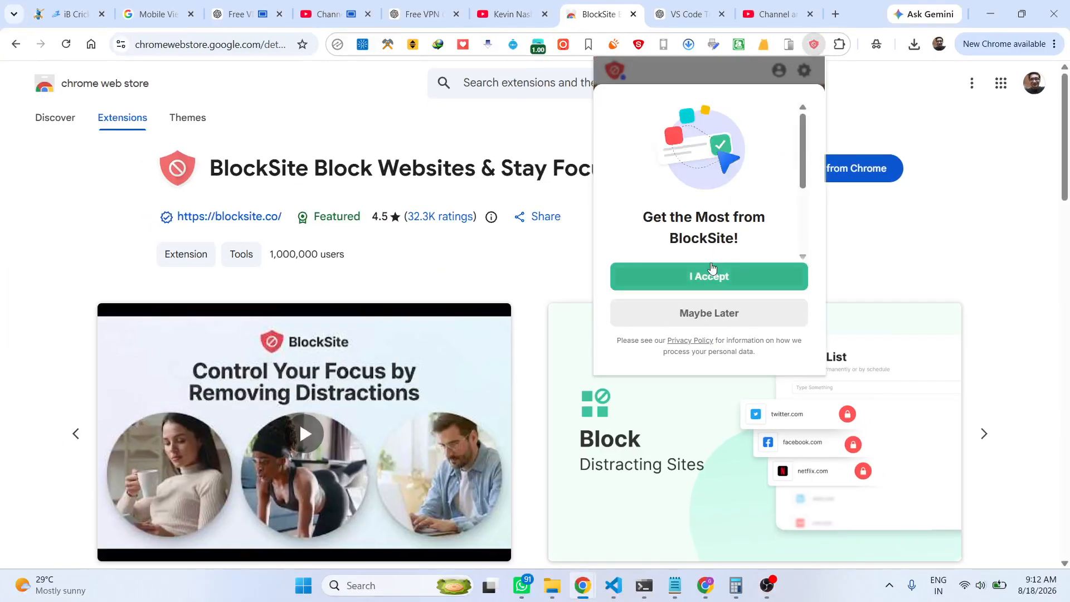
left_click(710, 272)
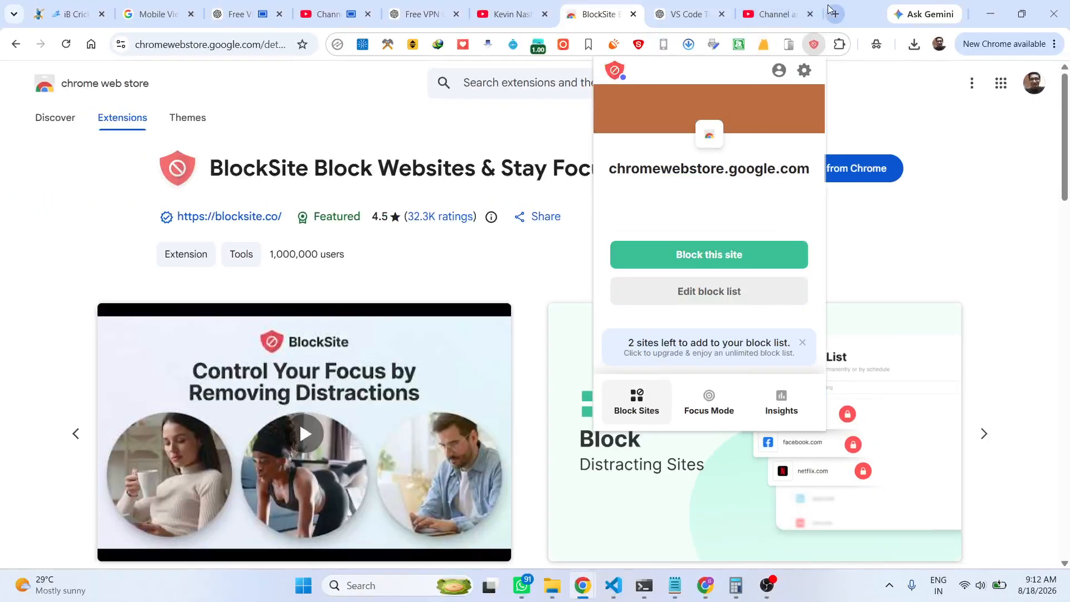
Open google.com in a new browser tab
left_click(835, 14)
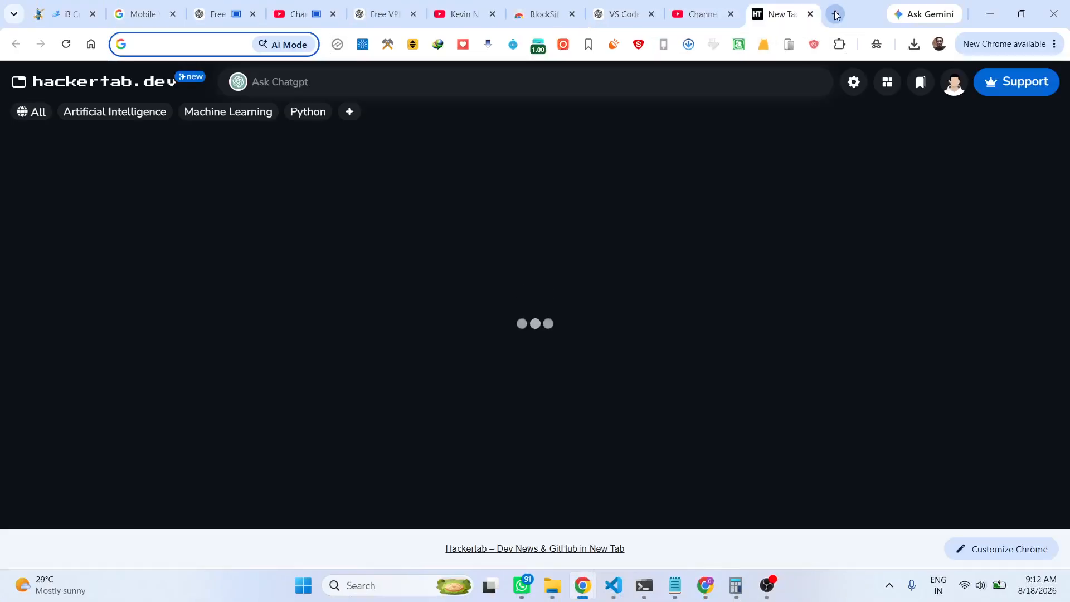
type("mark")
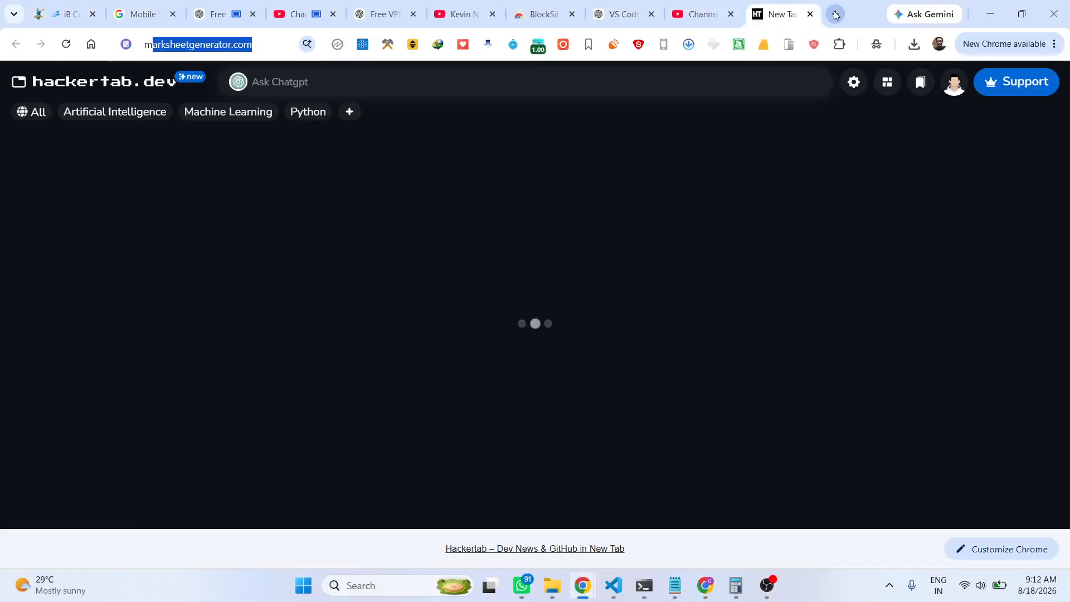
key("BackSpace")
key("BackSpace")
key("BackSpace")
key("BackSpace")
type("google.com")
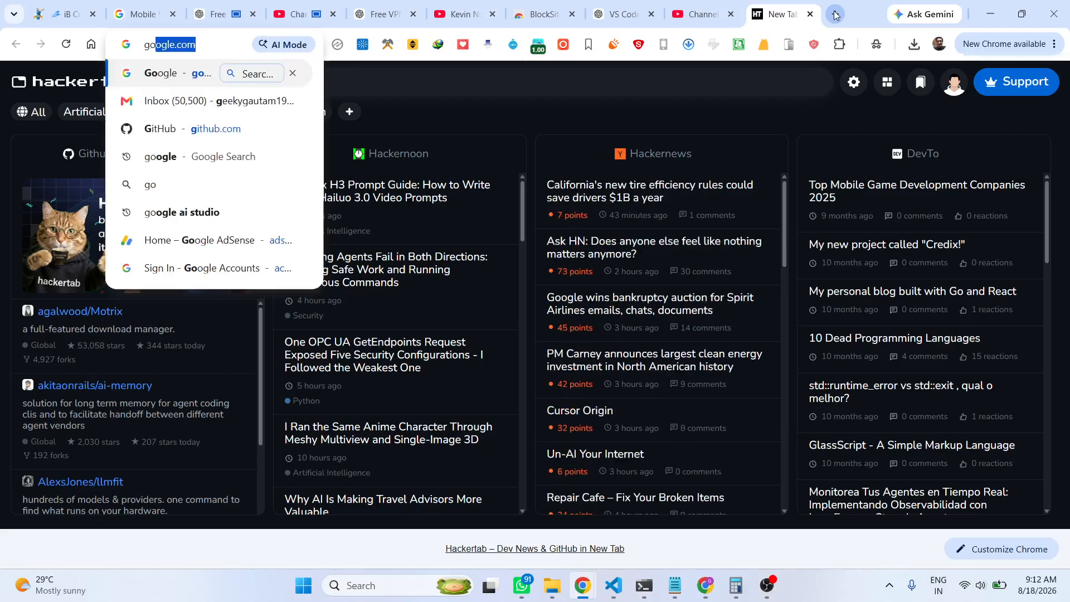
key("Return")
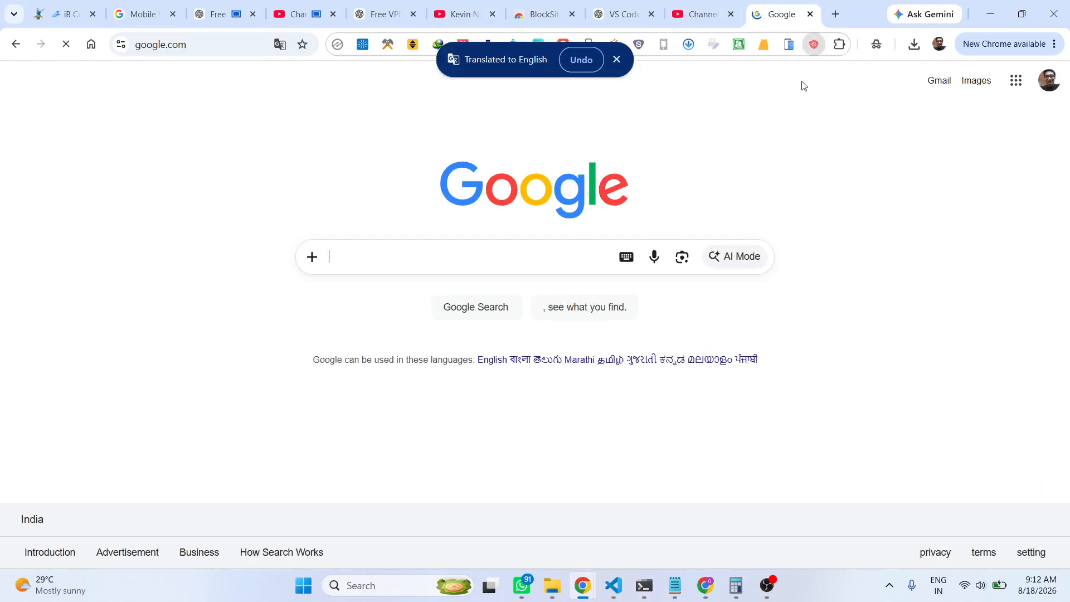
Block google.com with the BlockSite extension, dismiss the rating request and refresh the page
left_click(813, 45)
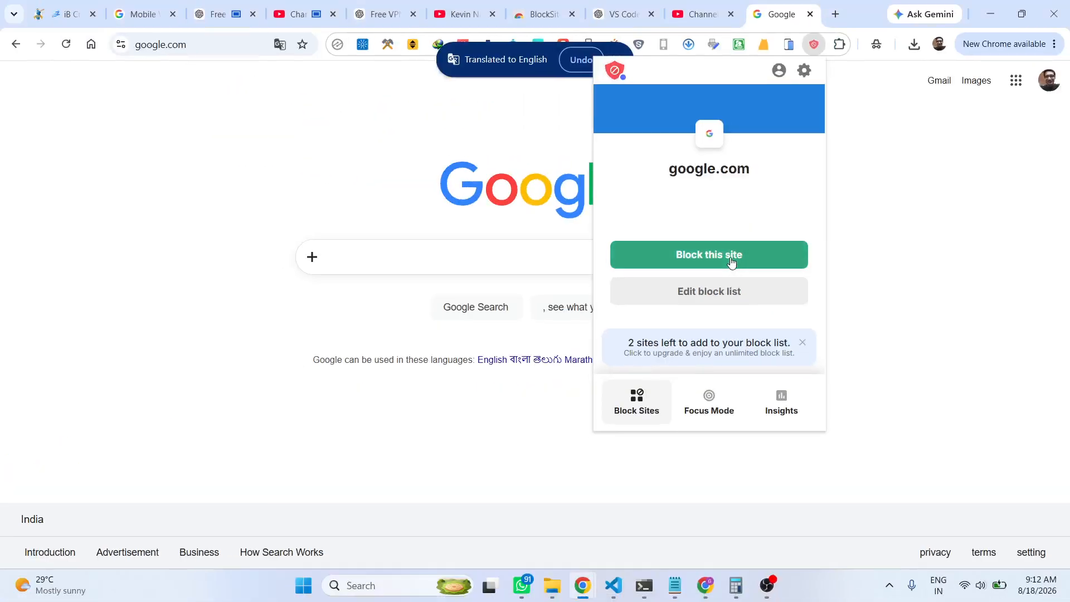
left_click(731, 262)
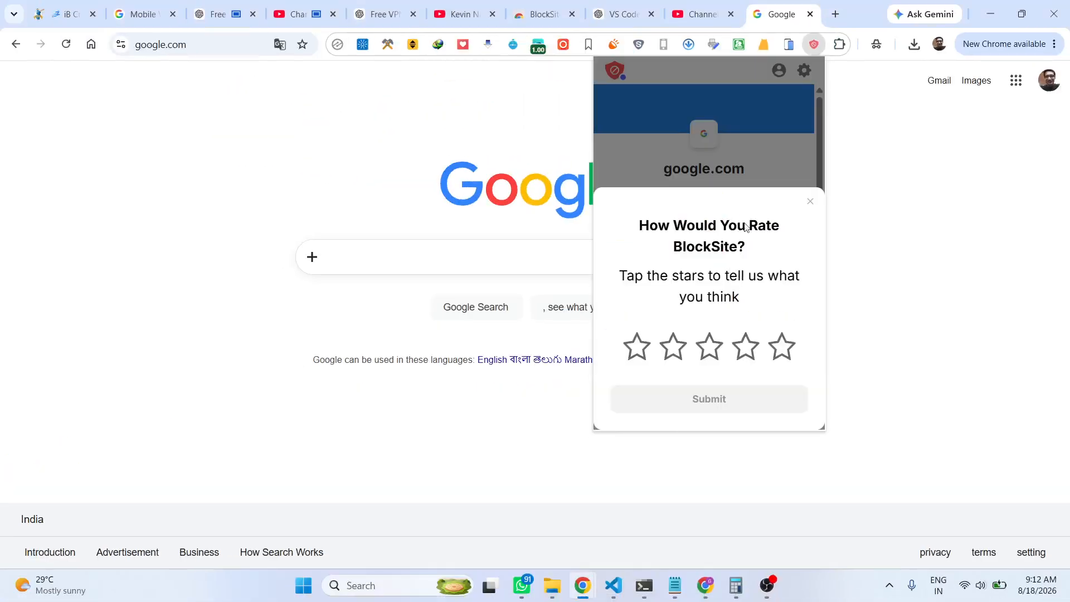
left_click(811, 202)
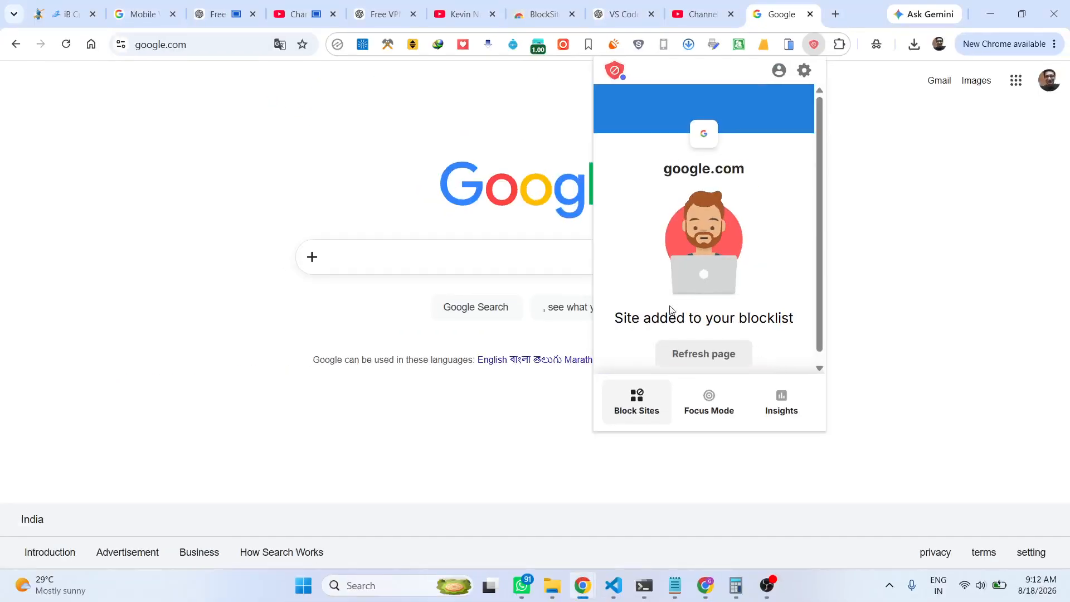
left_click(704, 356)
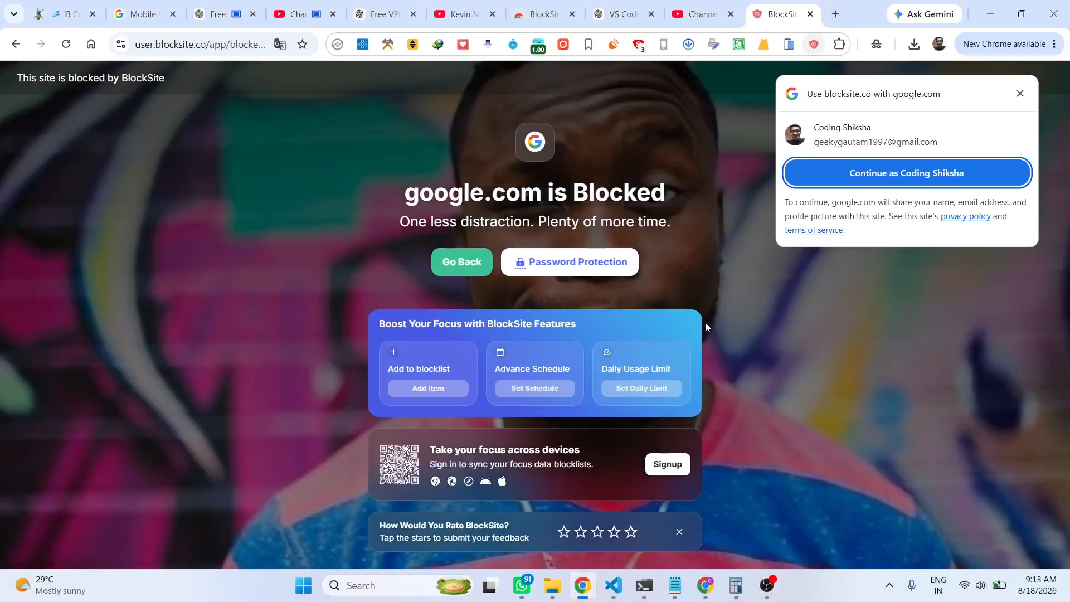
Visit google.com again in the same tab to test the block
left_click(165, 50)
type("google.com")
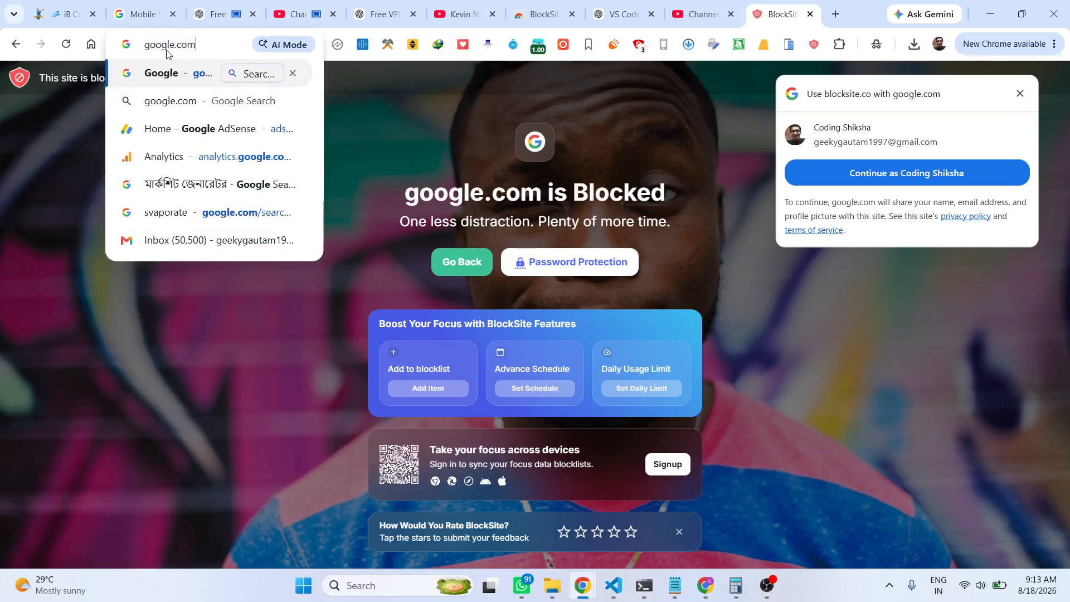
key("Return")
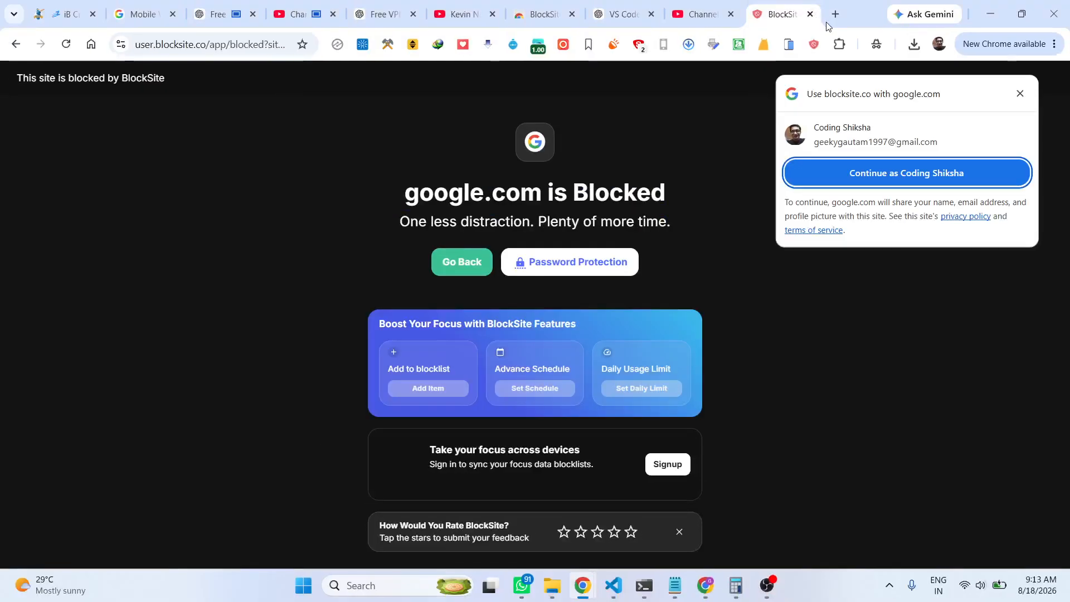
Open marksheetgenerator.com in a new browser tab
left_click(836, 15)
type("m")
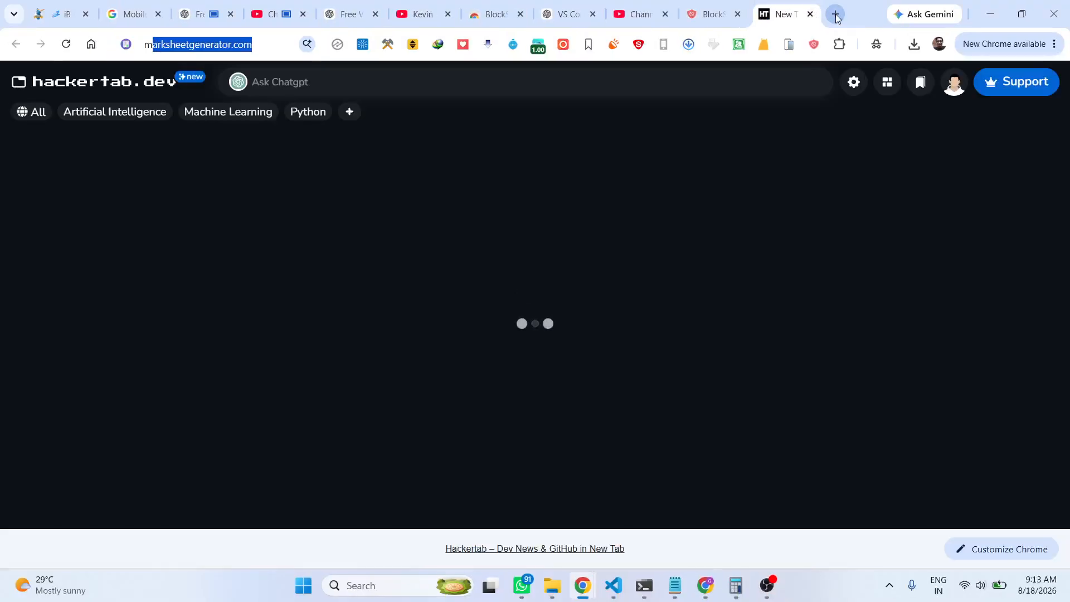
type("arksheetgenera")
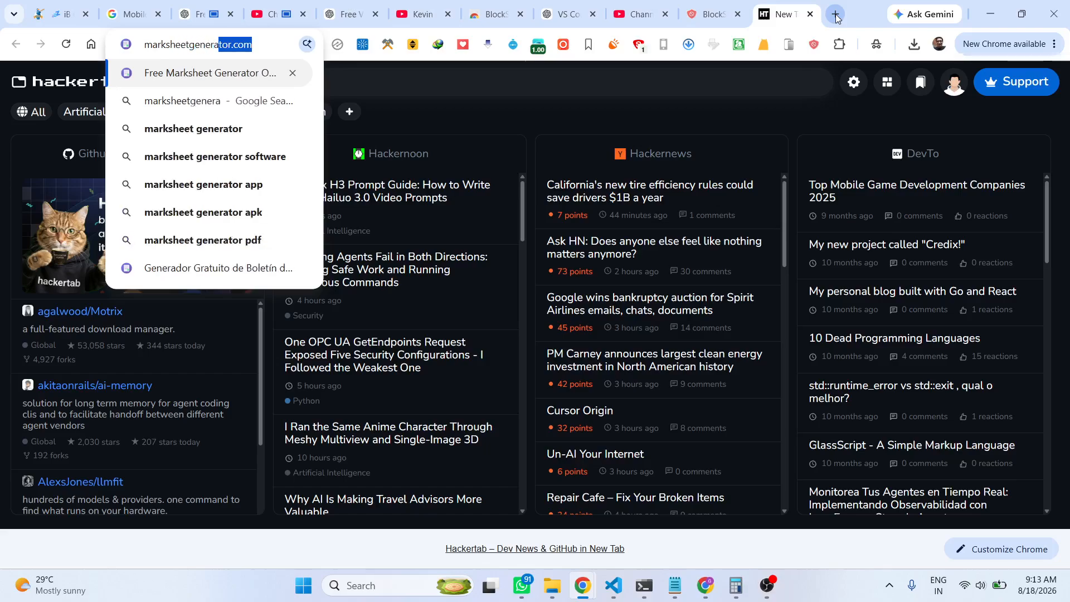
type("tor.com")
key("Return")
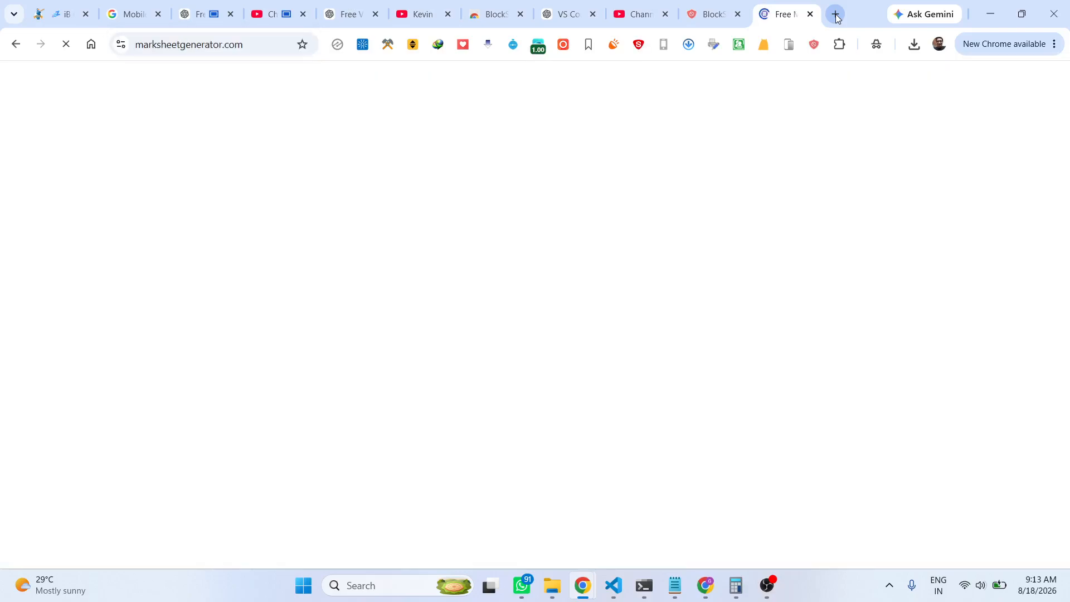
Block marksheetgenerator.com with the BlockSite extension and dismiss the rating and Google sign-in prompts
left_click(814, 44)
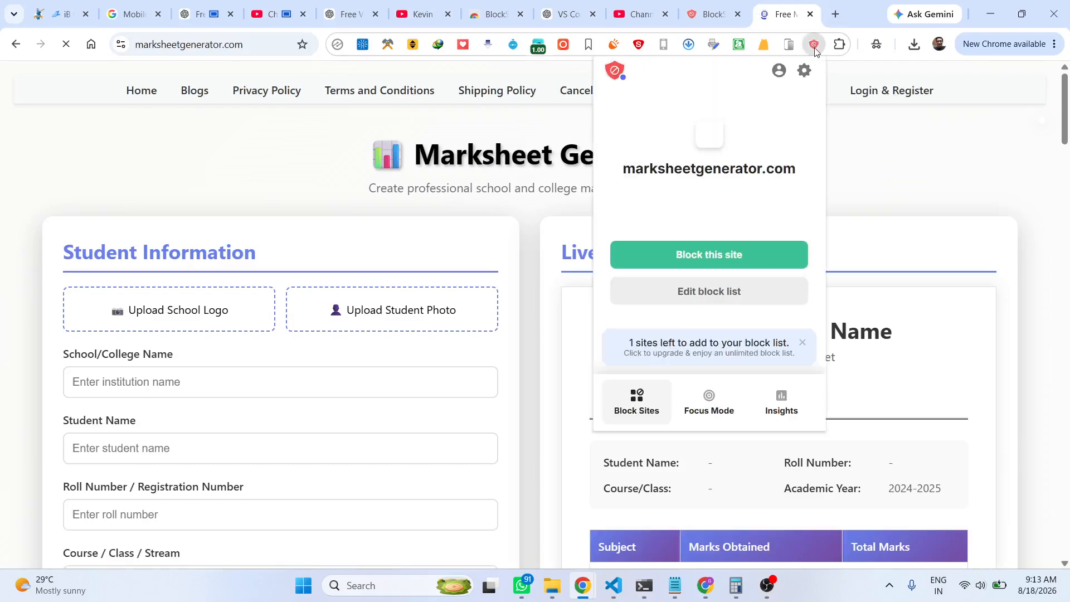
left_click(721, 253)
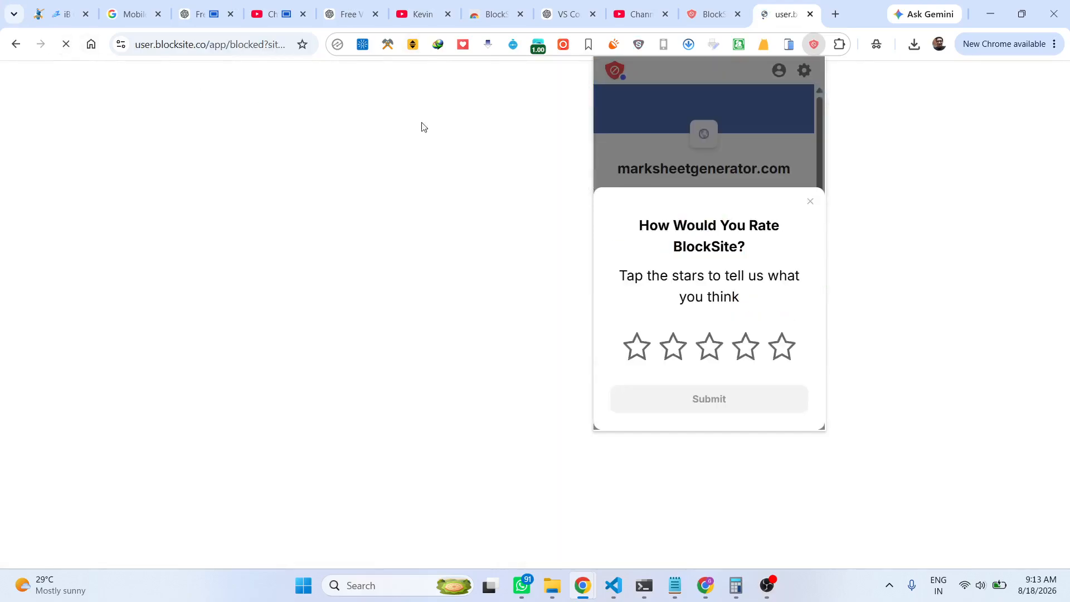
left_click(870, 176)
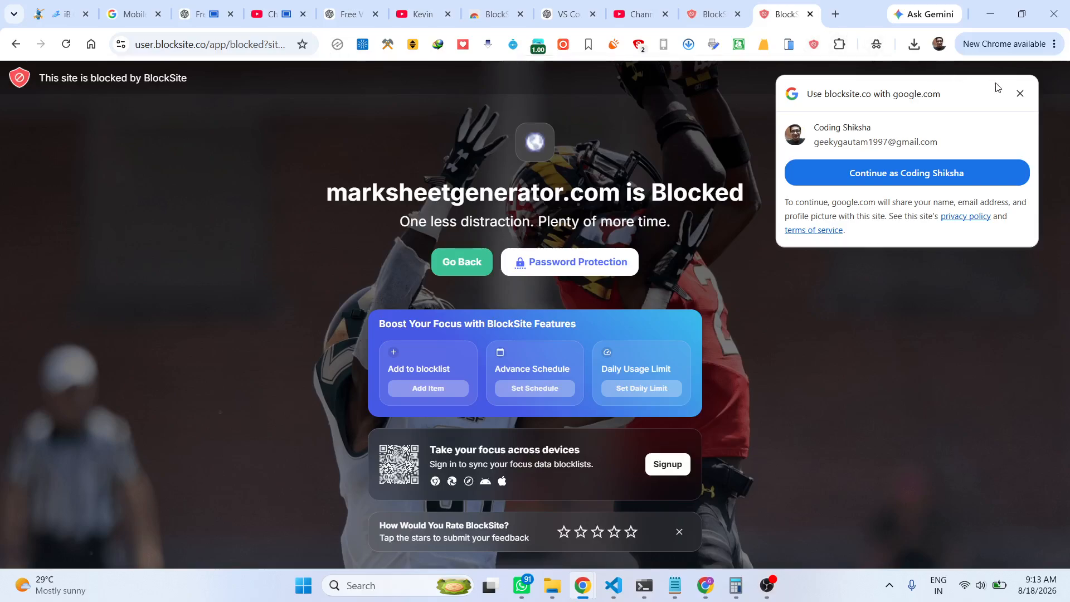
left_click(1020, 93)
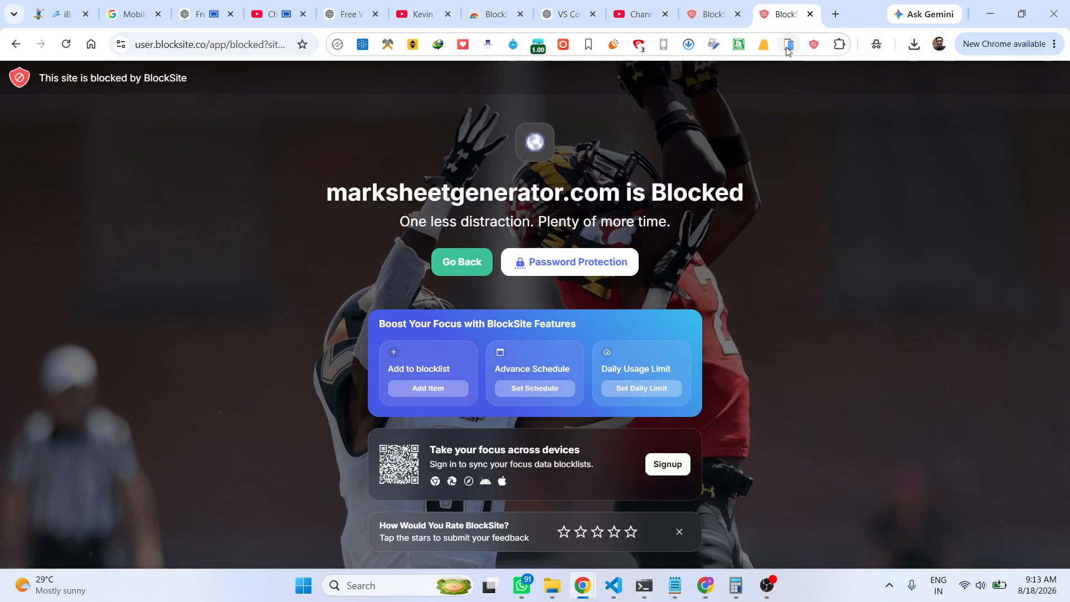
Open the block list for editing from the BlockSite extension and dismiss the introductory tour
left_click(814, 49)
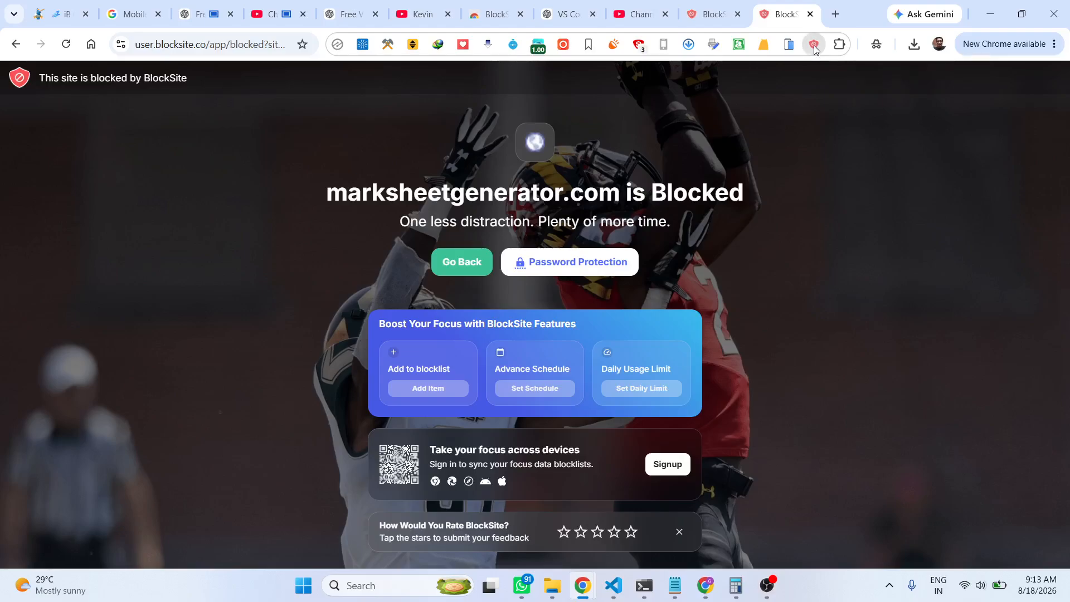
scroll(694, 290, "down", 1)
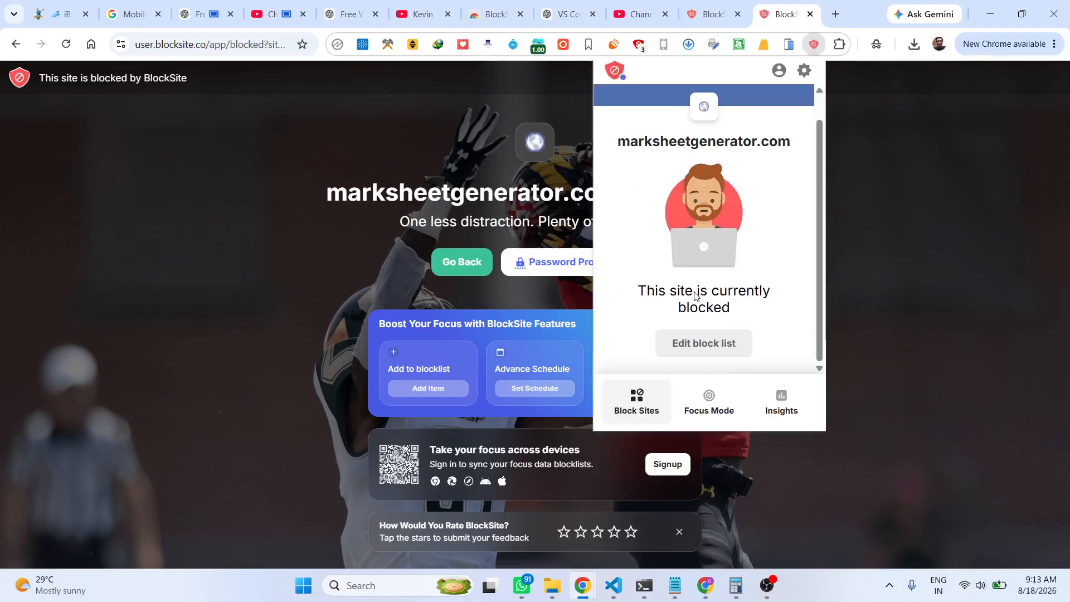
key("ctrl+1")
left_click(697, 344)
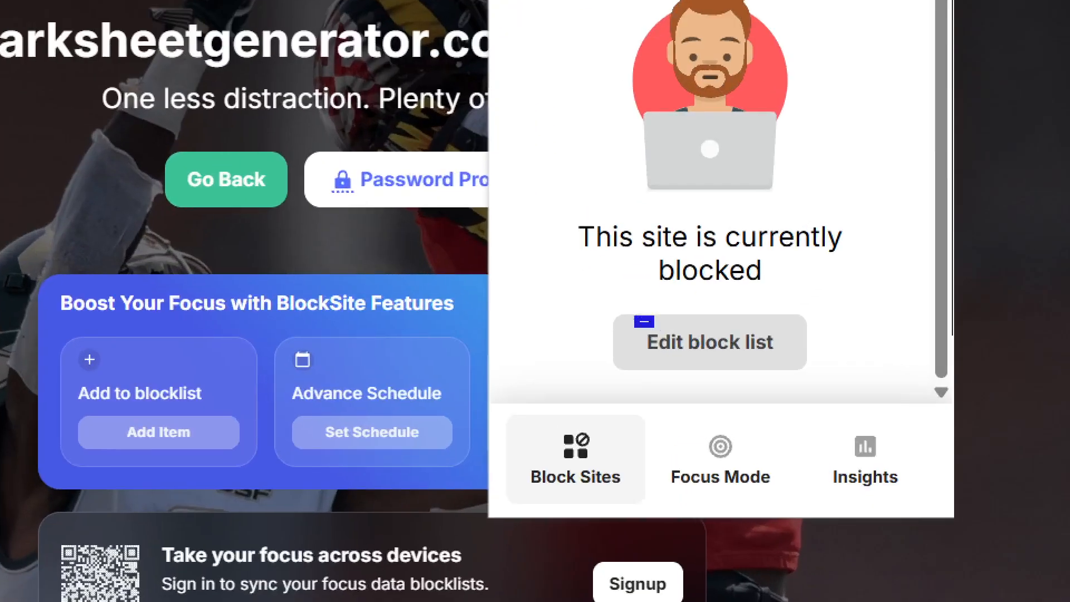
left_click_drag(635, 315, 826, 375)
key("Escape")
left_click(692, 341)
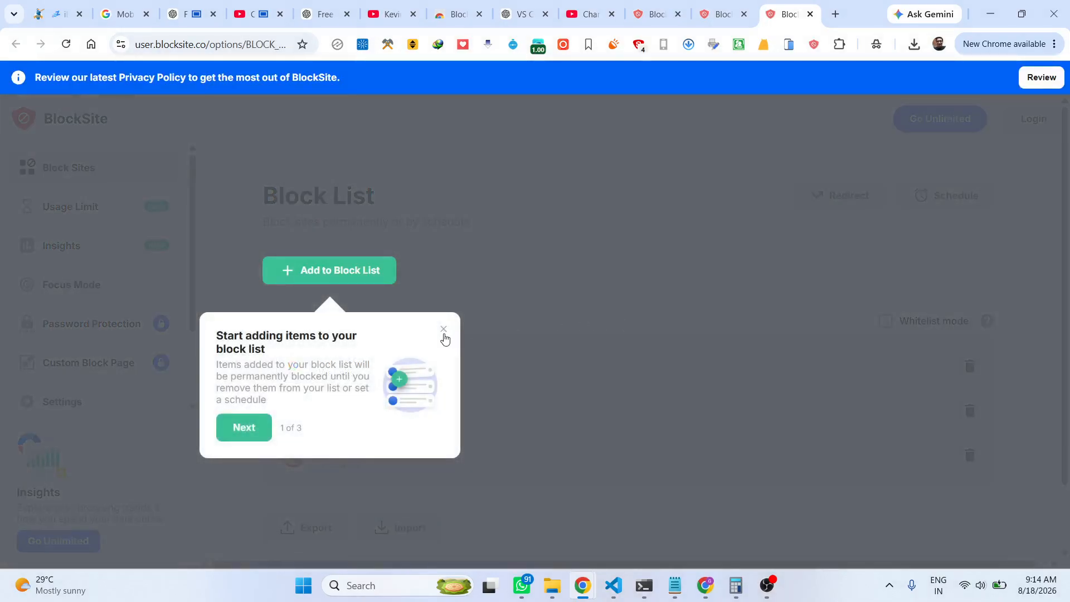
left_click(444, 330)
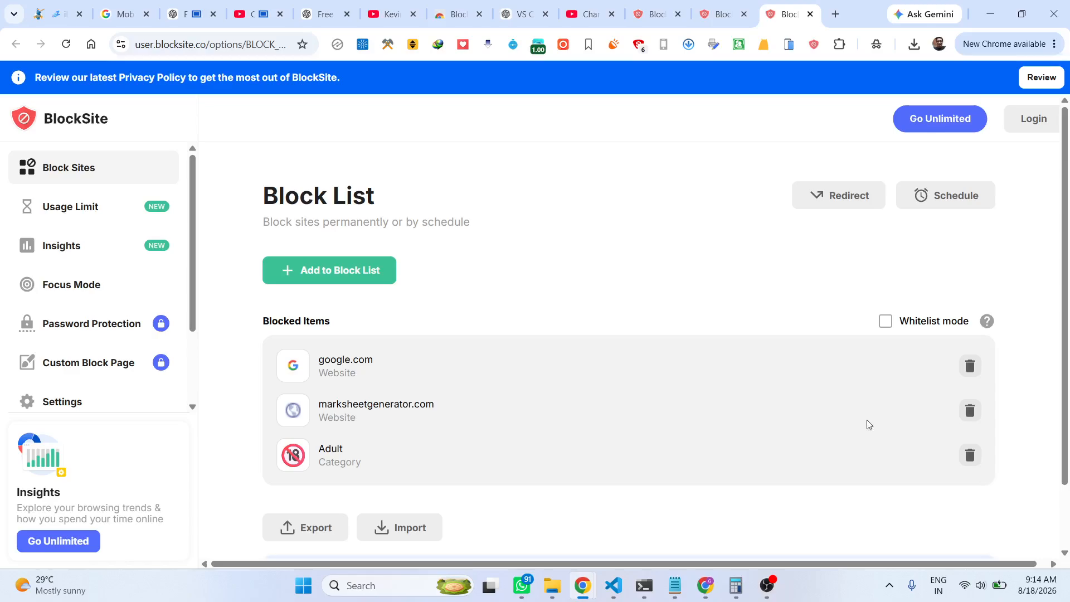
Remove marksheetgenerator.com and google.com from the blocked items, keeping the Adult category
scroll(866, 425, "down", 2)
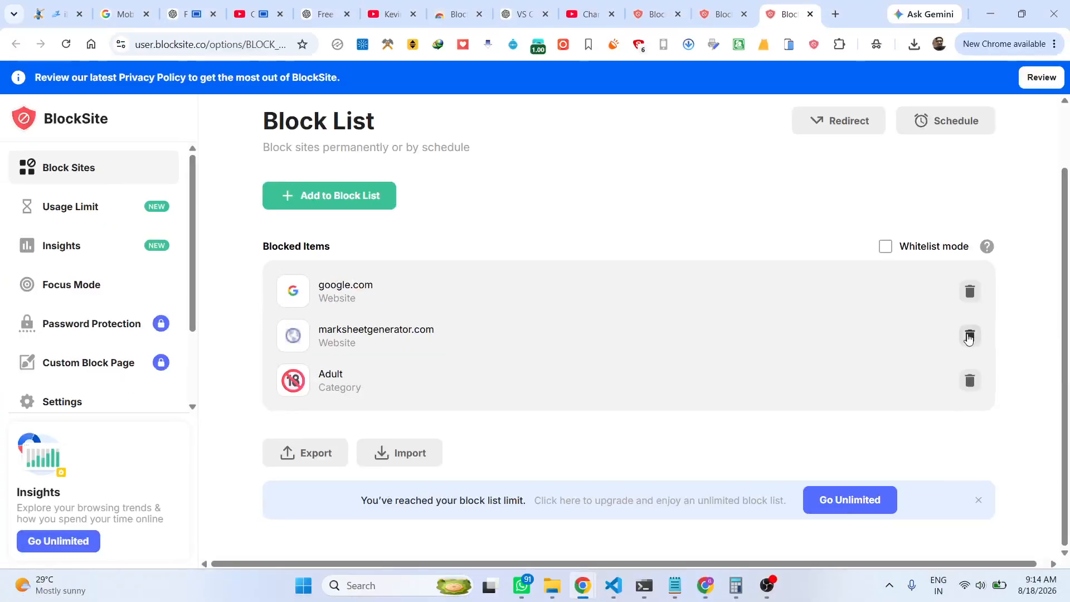
left_click(969, 337)
left_click(970, 338)
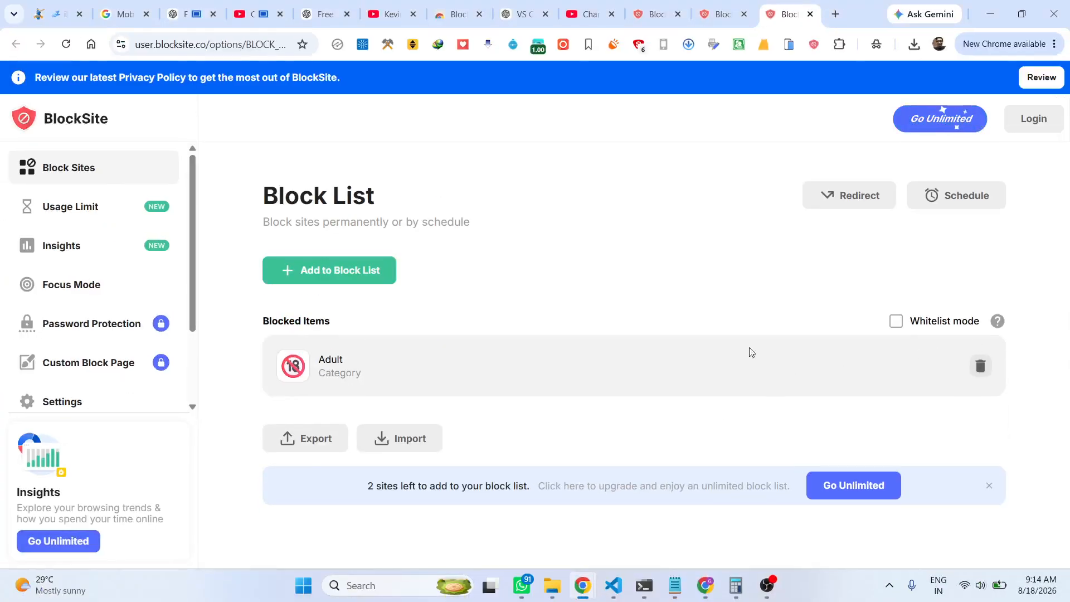
Visit marksheetgenerator.com again in its blocked tab to check whether access is restored
left_click(723, 14)
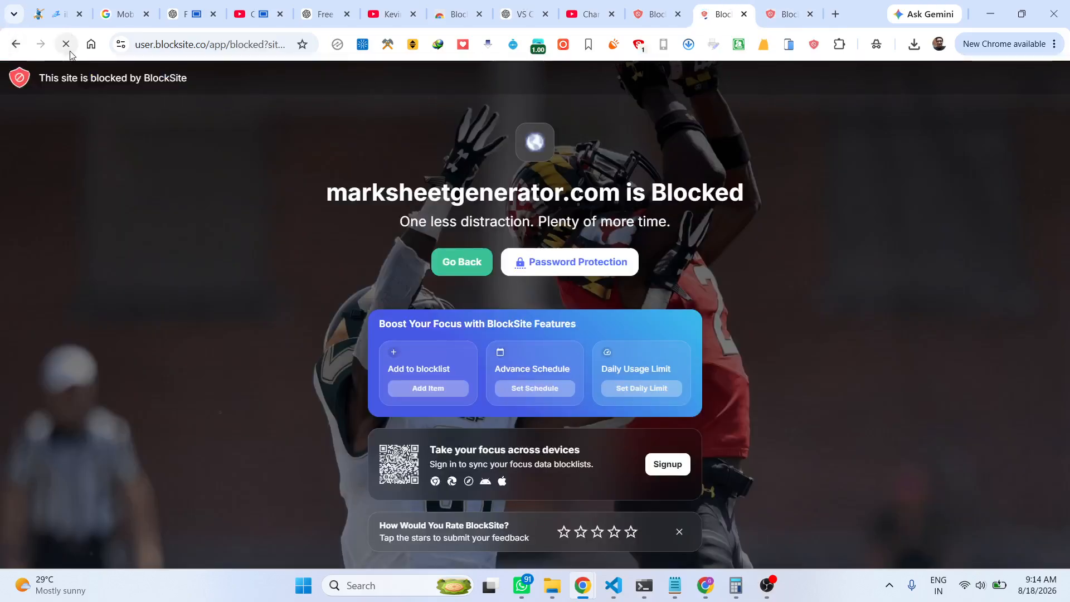
left_click(67, 46)
left_click(172, 48)
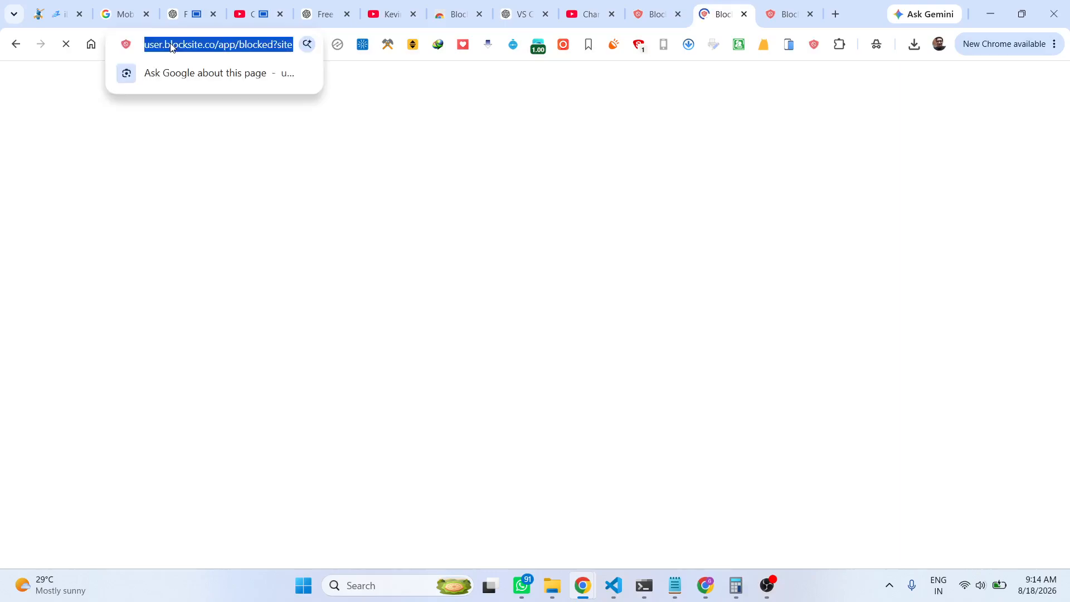
type("mrks")
key("BackSpace")
key("BackSpace")
key("BackSpace")
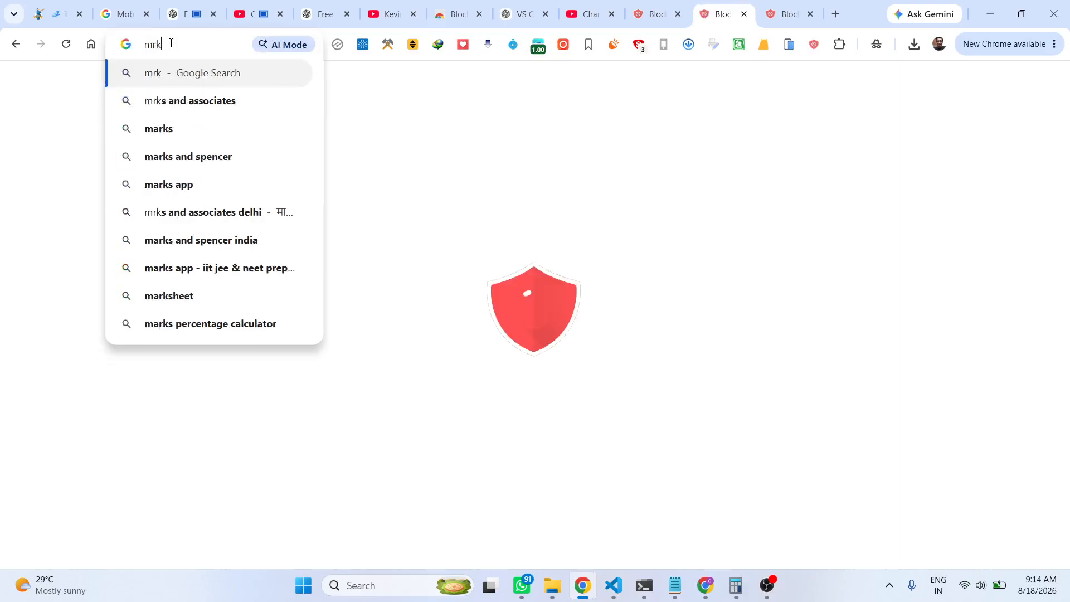
type("a")
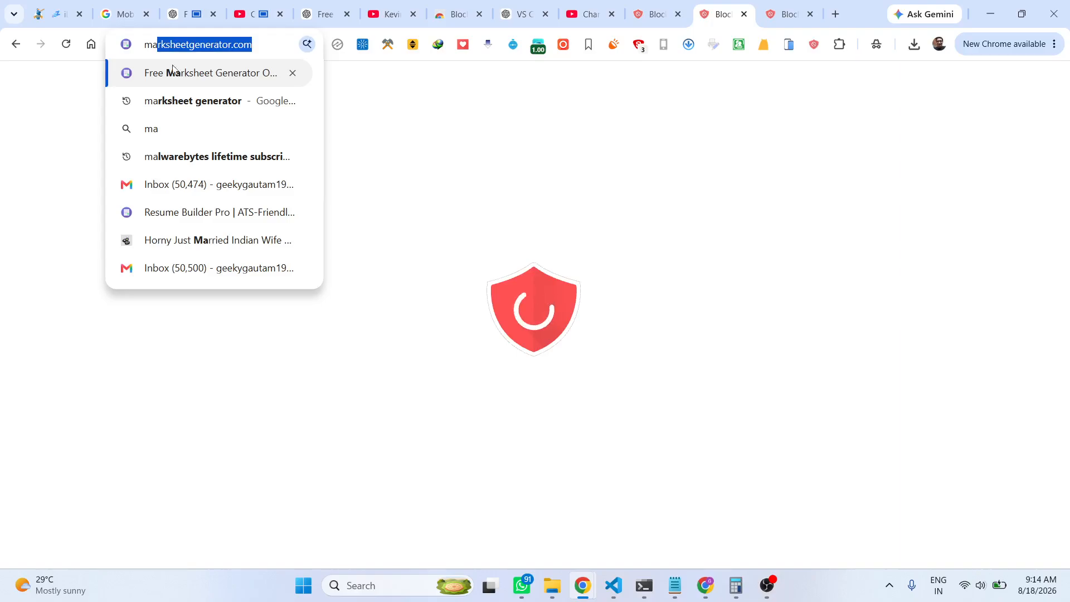
key("Return")
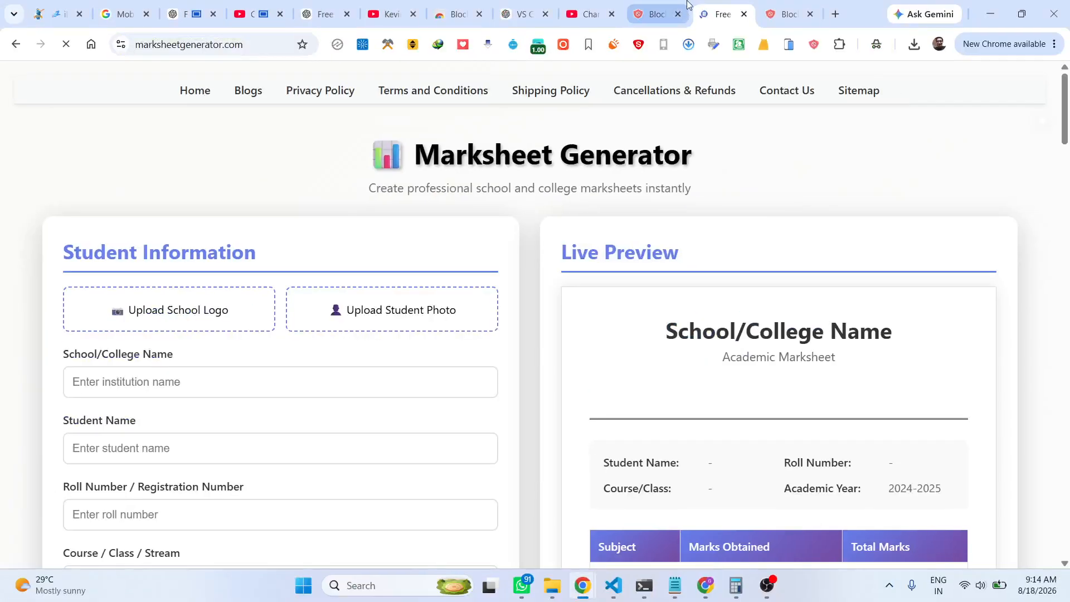
Visit google.com again in its blocked tab to check whether it loads
left_click(671, 7)
left_click(190, 44)
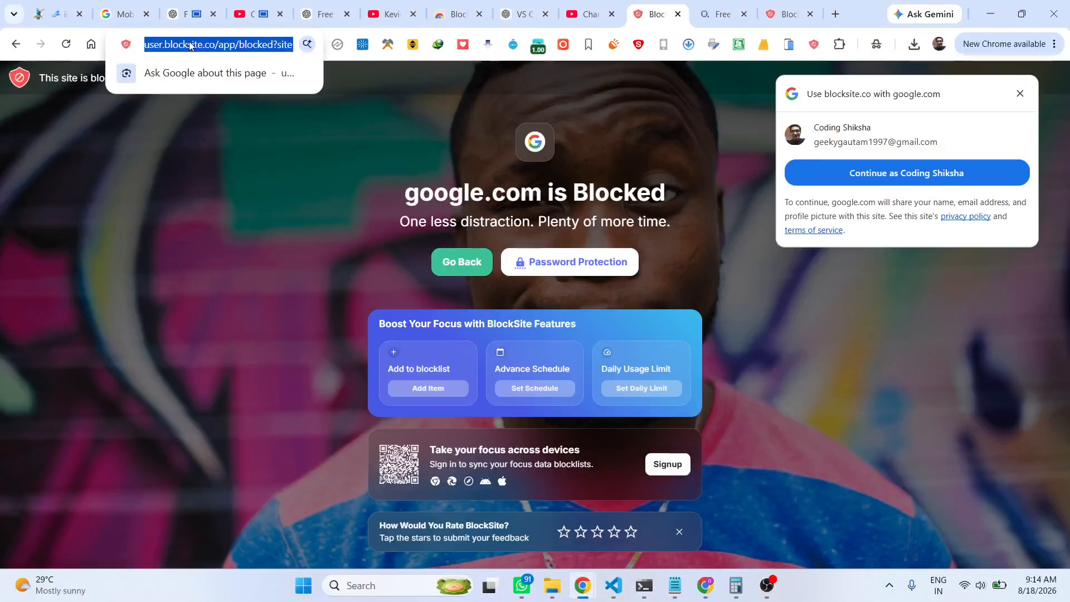
type("google.com")
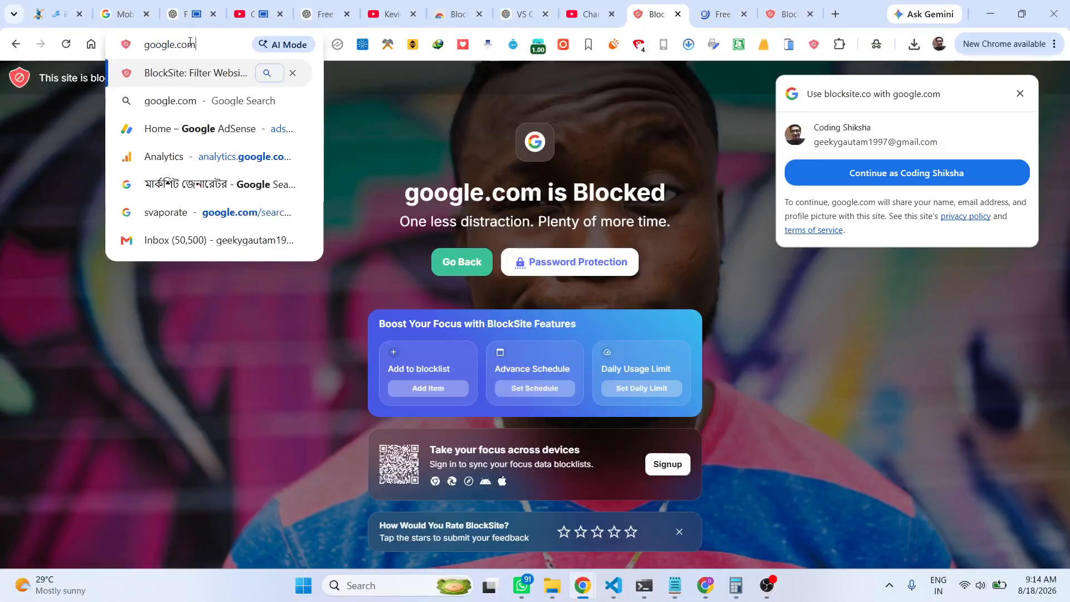
key("Return")
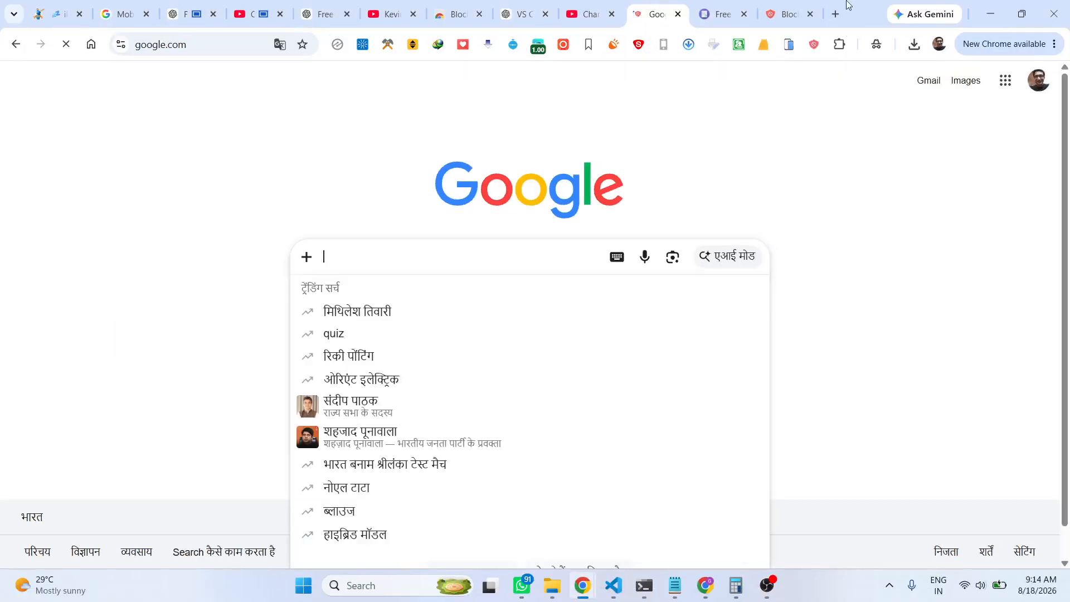
Review the BlockSite store listing and return to the extension's block list page
left_click(455, 14)
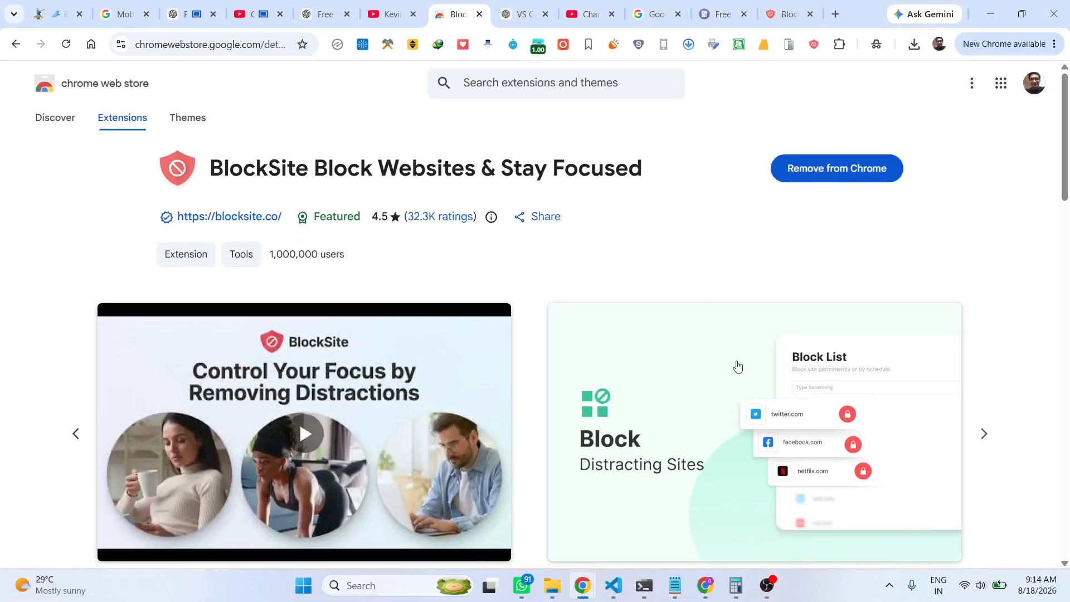
left_click(786, 14)
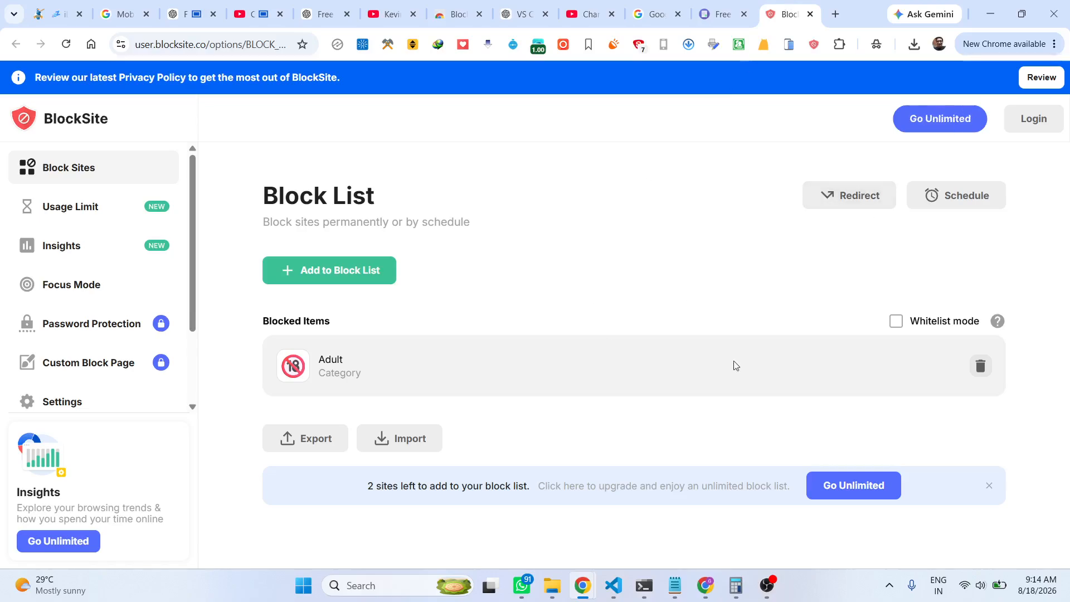